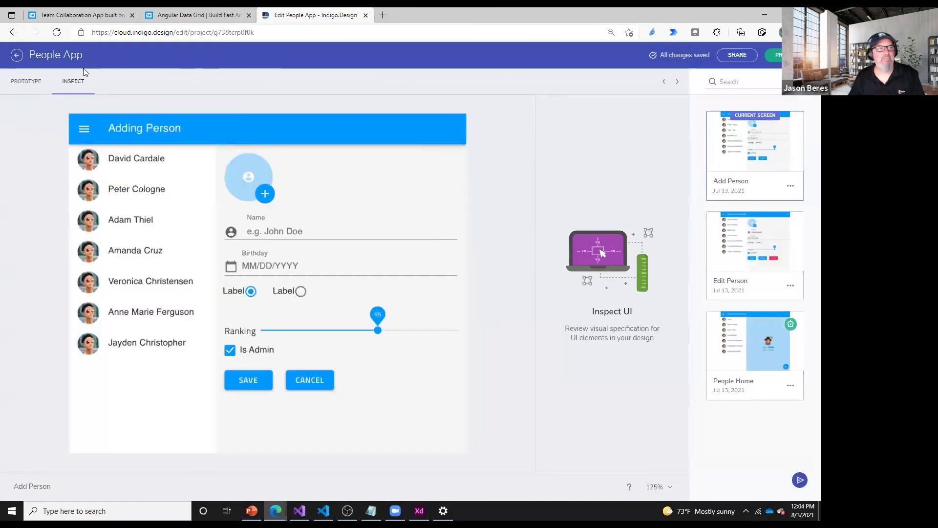
Step: Look through the Edit Person and Add Person screens in the People App prototype
left_click(25, 81)
left_click(636, 171)
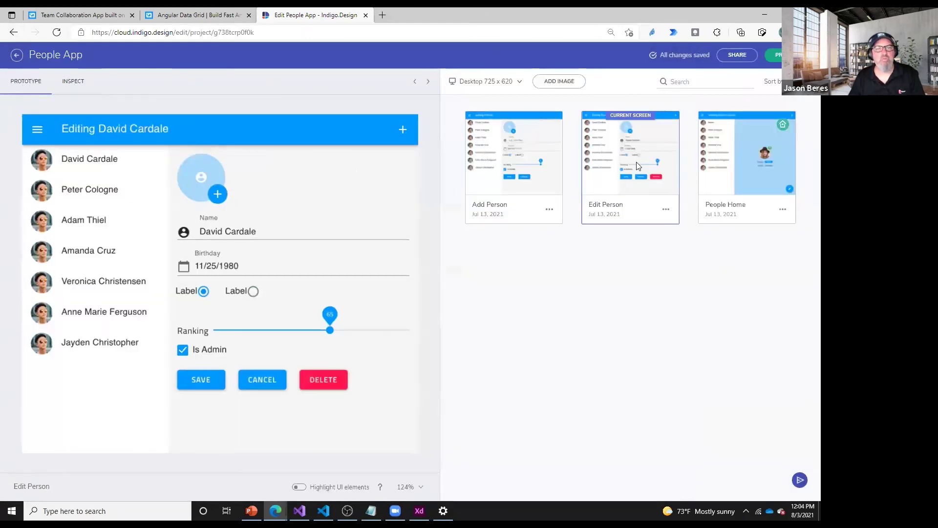
left_click(551, 173)
Step: On the People Home screen, add a hotspot over the menu icon that links to People Home on click with a Flip transition
left_click(737, 161)
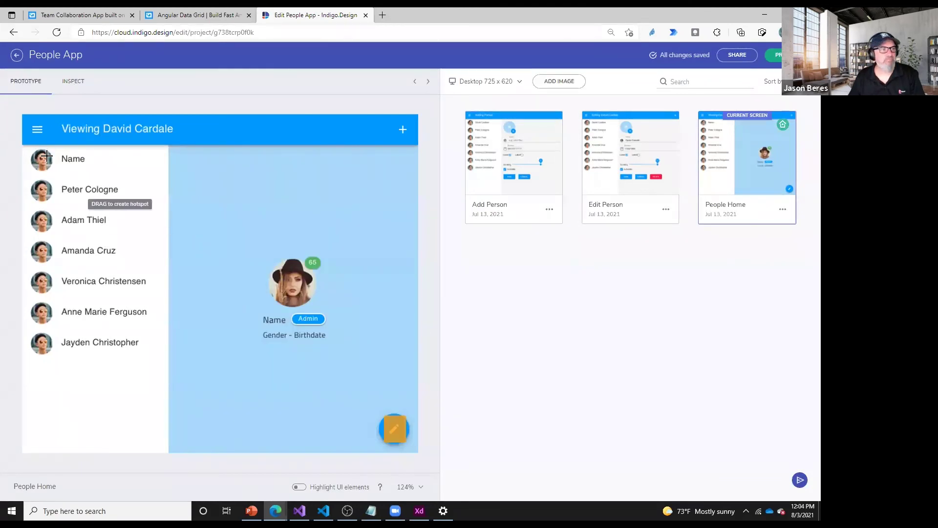
left_click(63, 155)
left_click(55, 140)
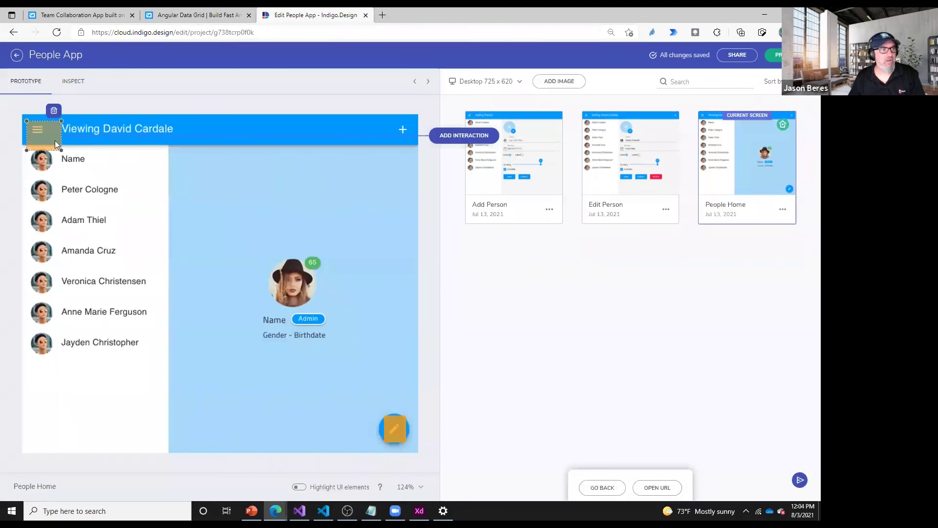
left_click_drag(446, 141, 752, 139)
left_click(476, 139)
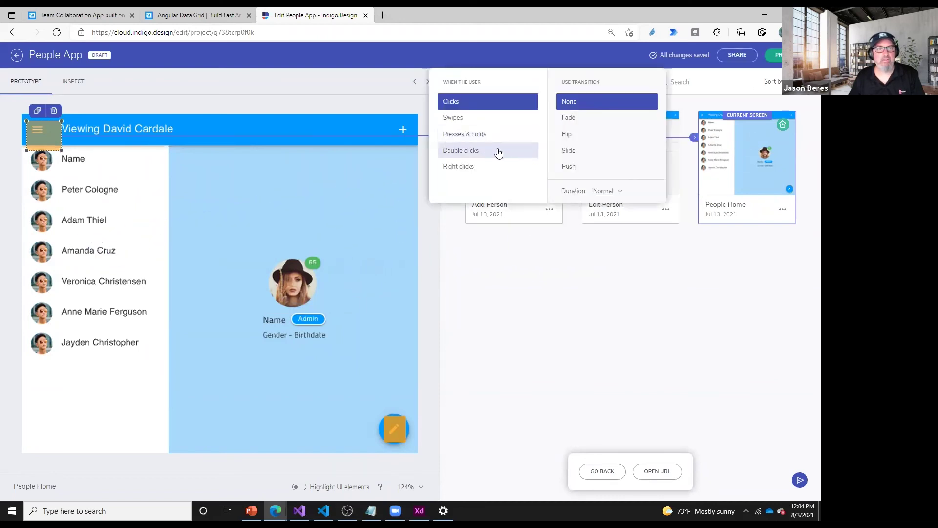
left_click(567, 140)
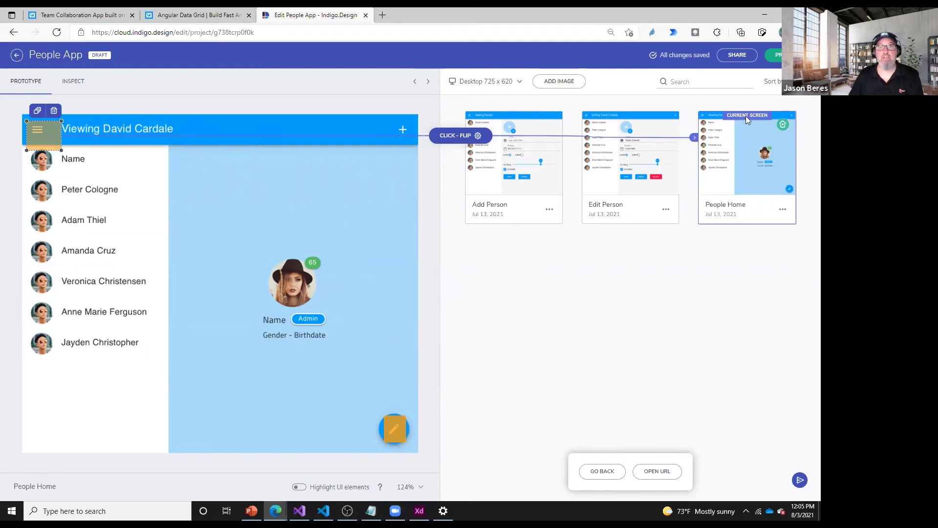
Step: Leave the People App prototype and open the Team collaboration app for editing
left_click(16, 54)
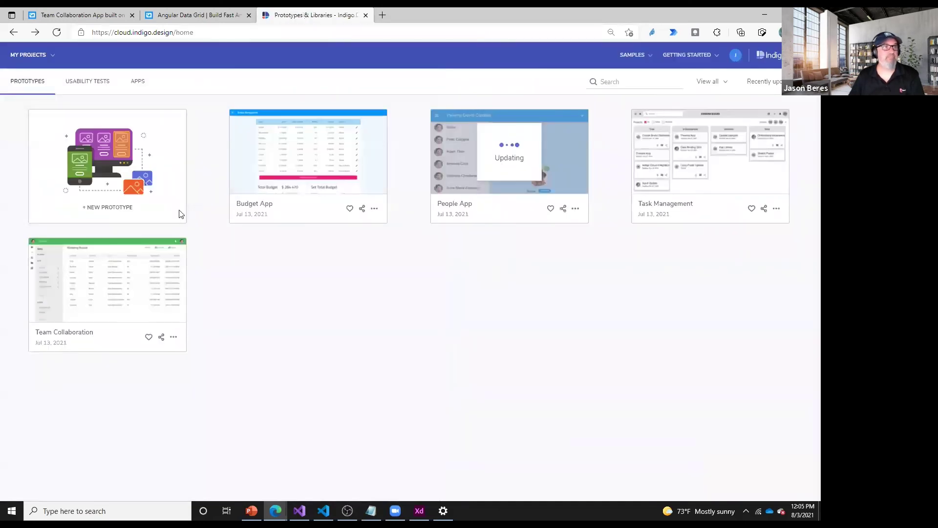
left_click(139, 82)
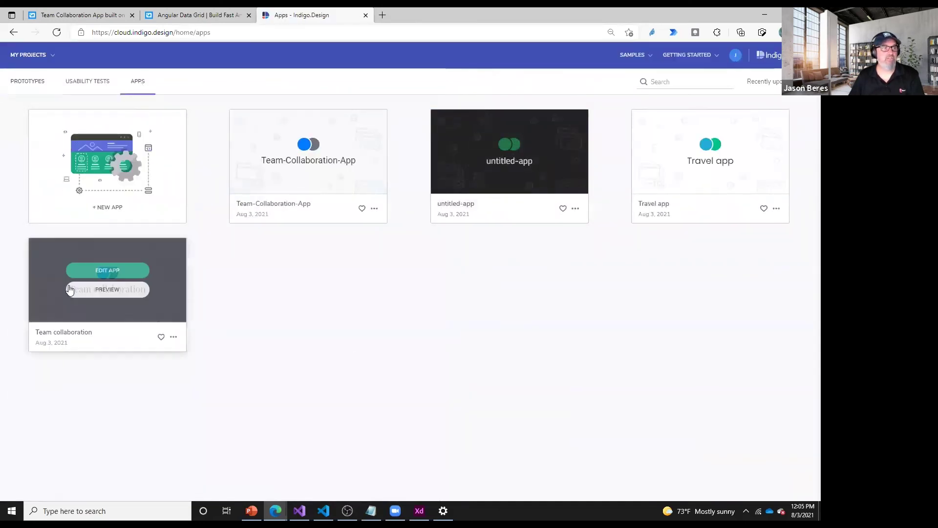
left_click(108, 271)
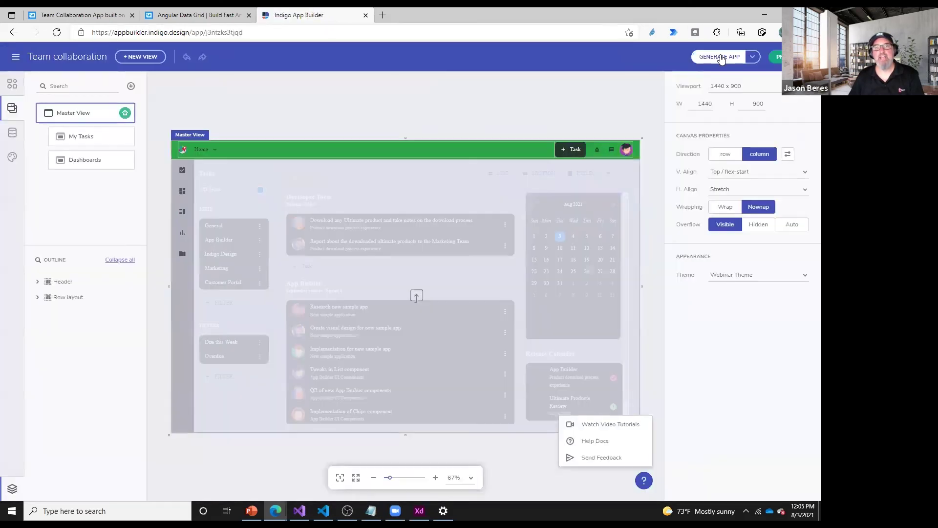
Step: Examine the options for publishing the app to a new GitHub repository, and close them without publishing
left_click(722, 57)
left_click(404, 221)
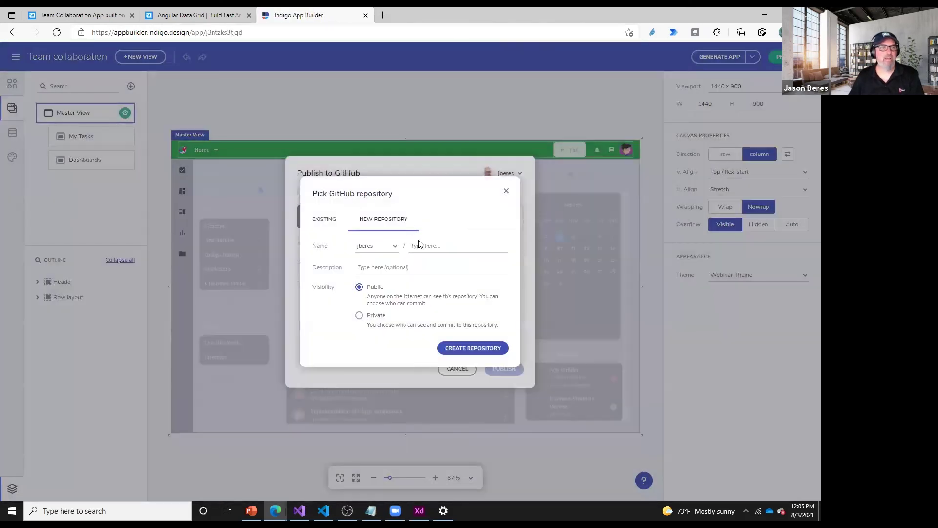
left_click(421, 266)
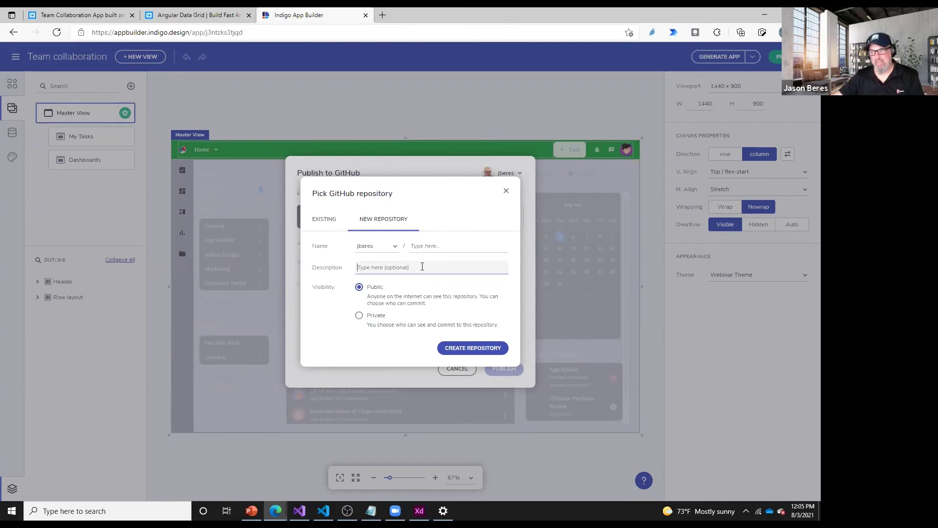
left_click(508, 192)
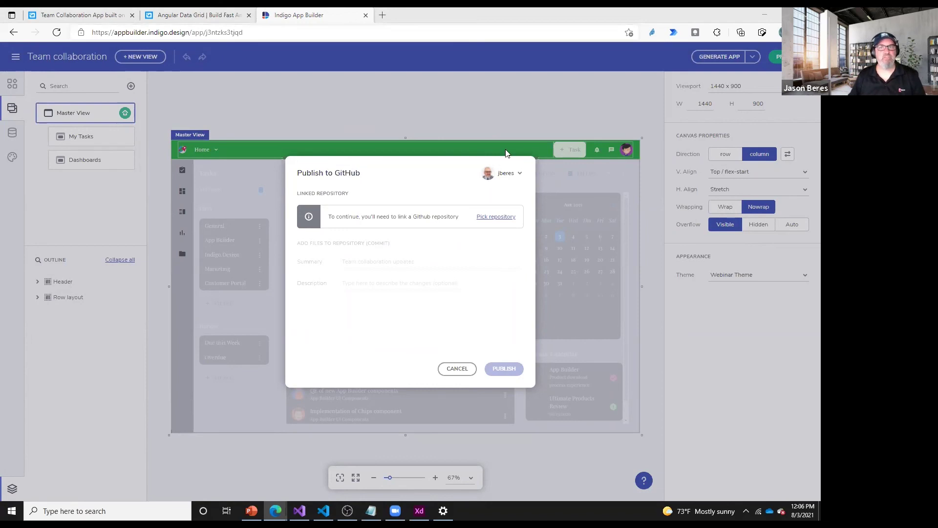
left_click(458, 370)
Step: Return to the projects page and download the Indigo.Design UI Kit from the Getting Started resources
left_click(15, 57)
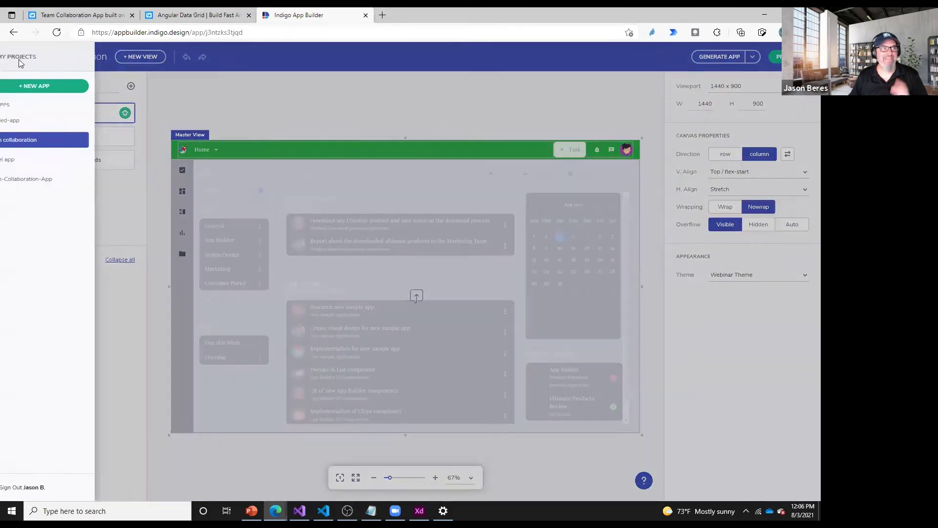
left_click(14, 59)
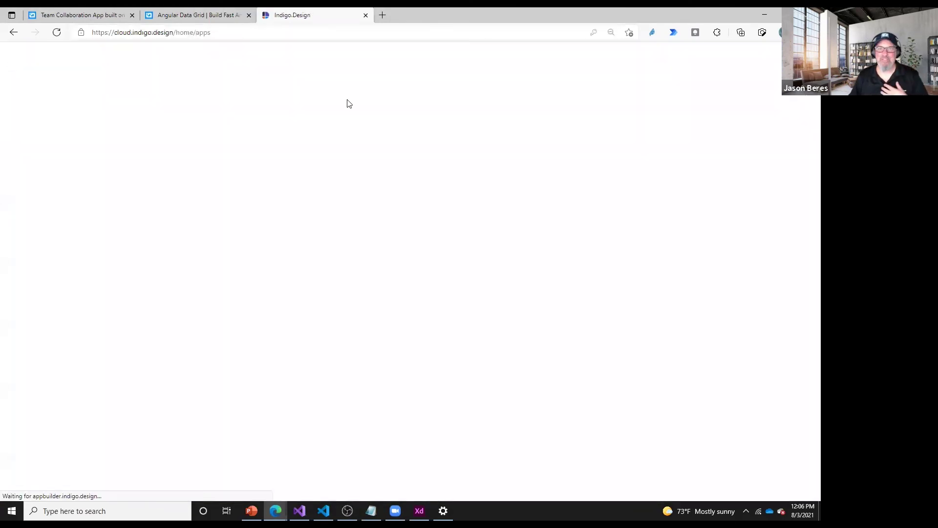
left_click(697, 54)
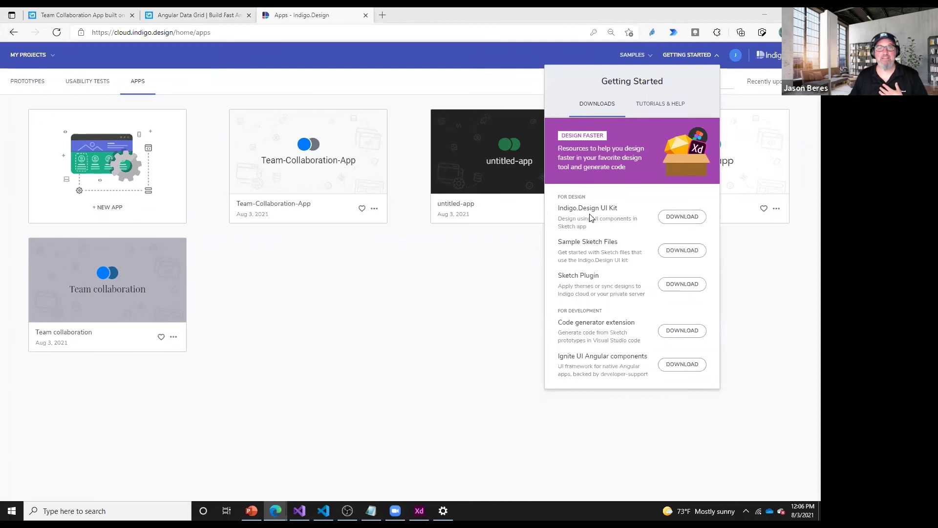
left_click(679, 219)
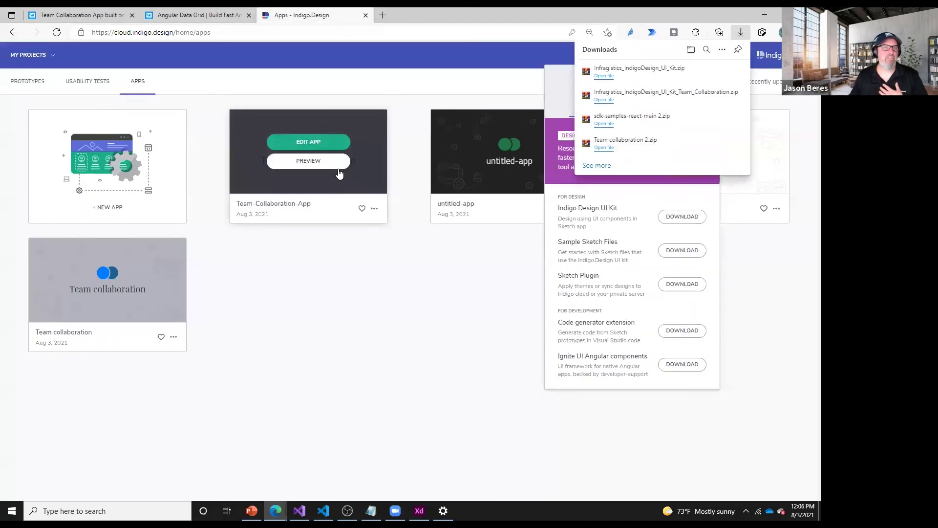
Step: Open the downloaded Infragistics_IndigoDesign_UI_Kit.zip in WinRAR and look inside Indigo.Design.sketch
left_click(663, 70)
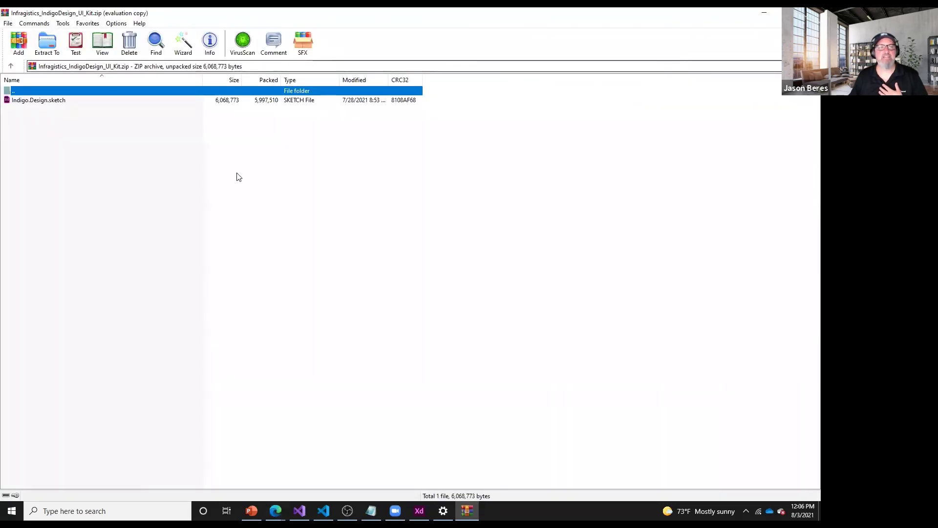
double_click(37, 100)
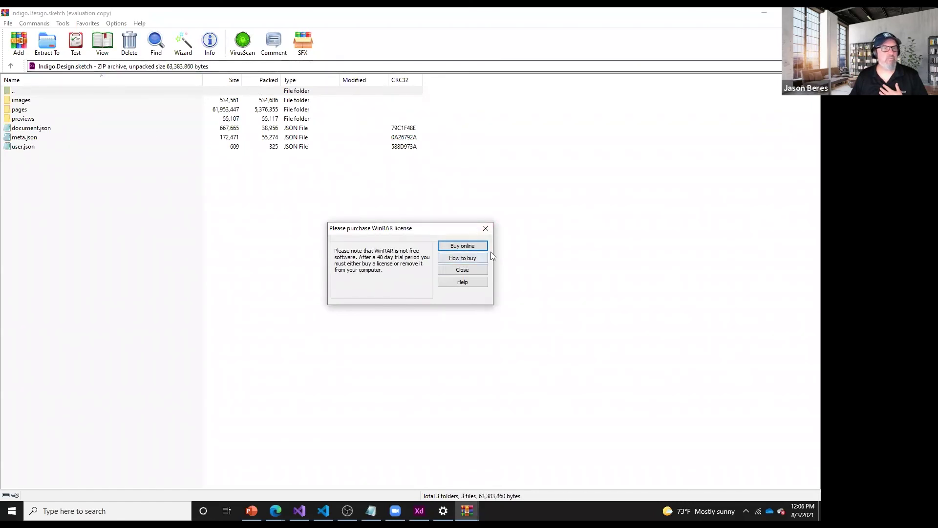
left_click(485, 228)
left_click(11, 67)
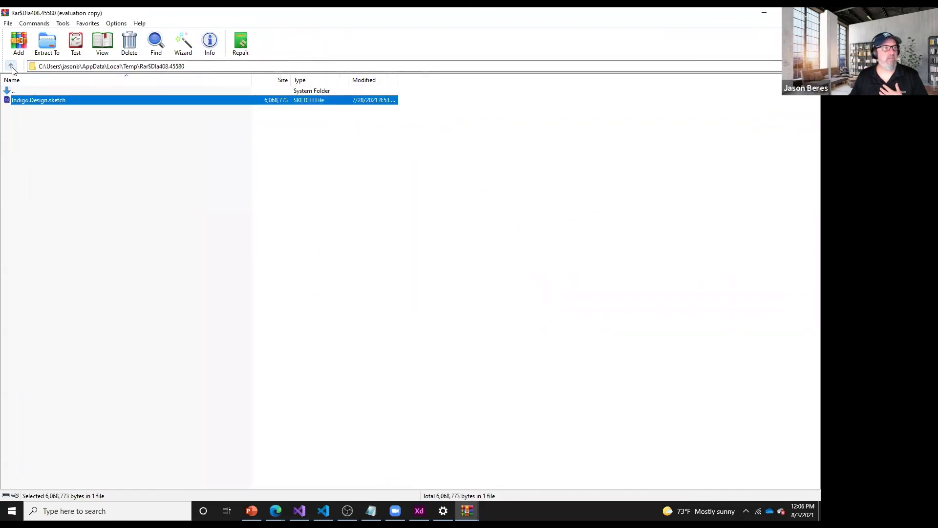
Step: Copy Indigo.Design.sketch from the archive window to the desktop and open it in Adobe XD
left_click(759, 10)
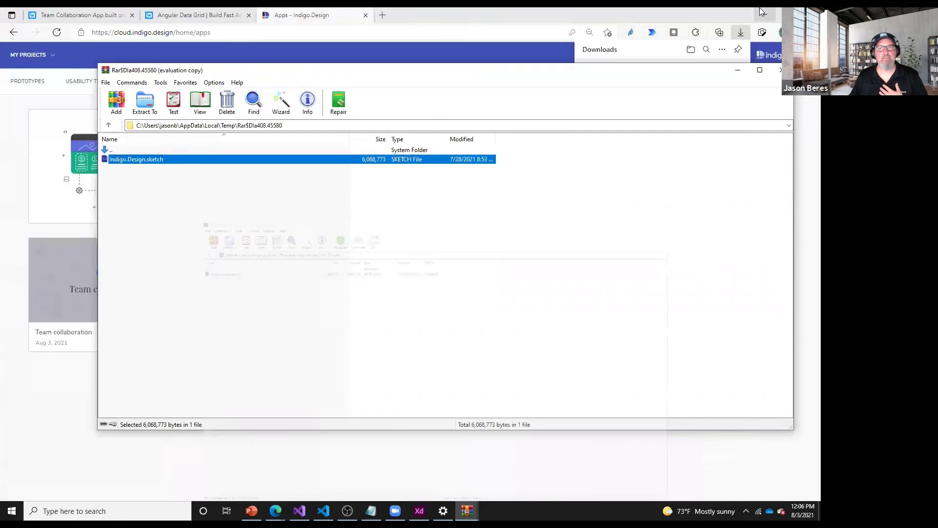
left_click(759, 11)
left_click_drag(137, 163, 52, 312)
right_click(67, 279)
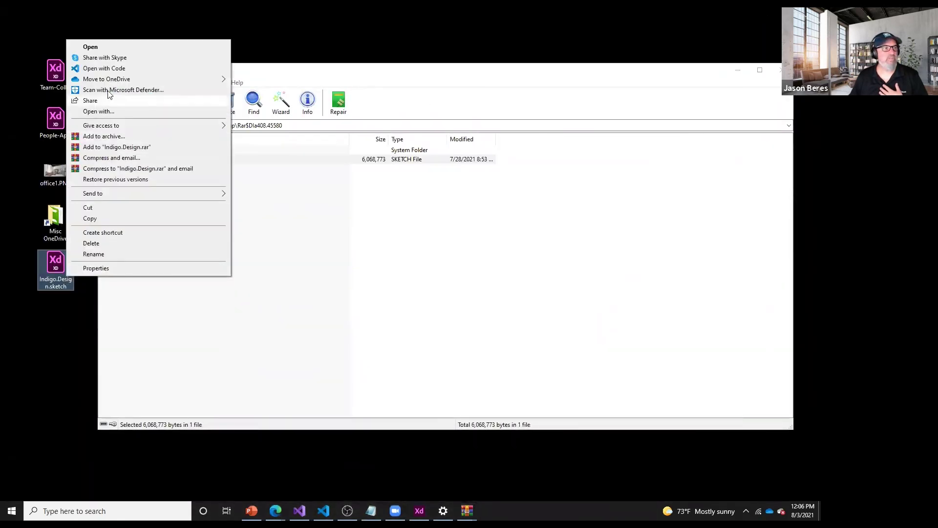
left_click(107, 48)
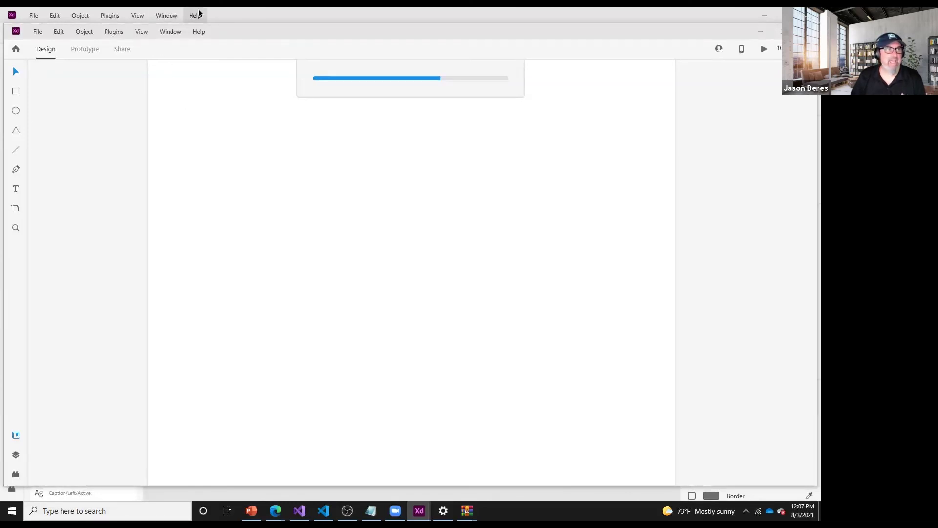
Step: Switch back to the Indigo.Design apps page in Edge and open the Tasks view of Team-Collaboration-App for editing
mouse_move(276, 511)
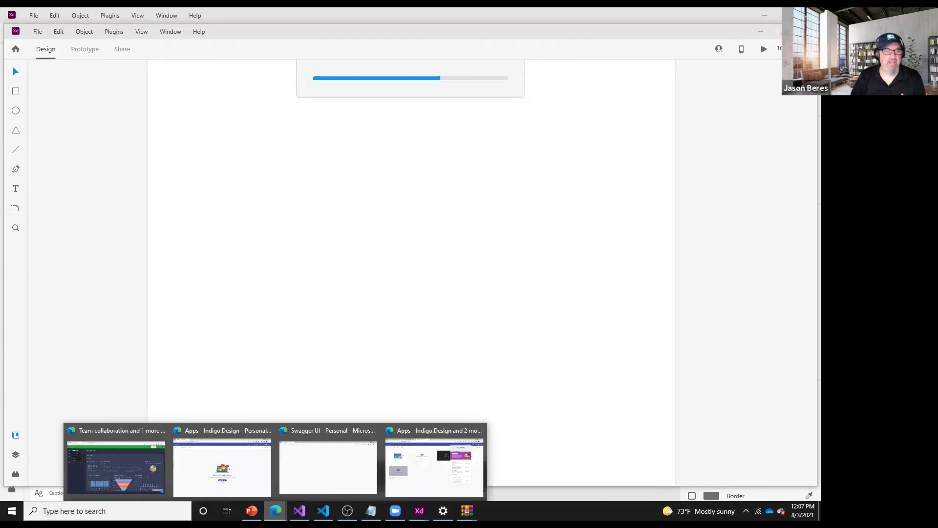
left_click(433, 459)
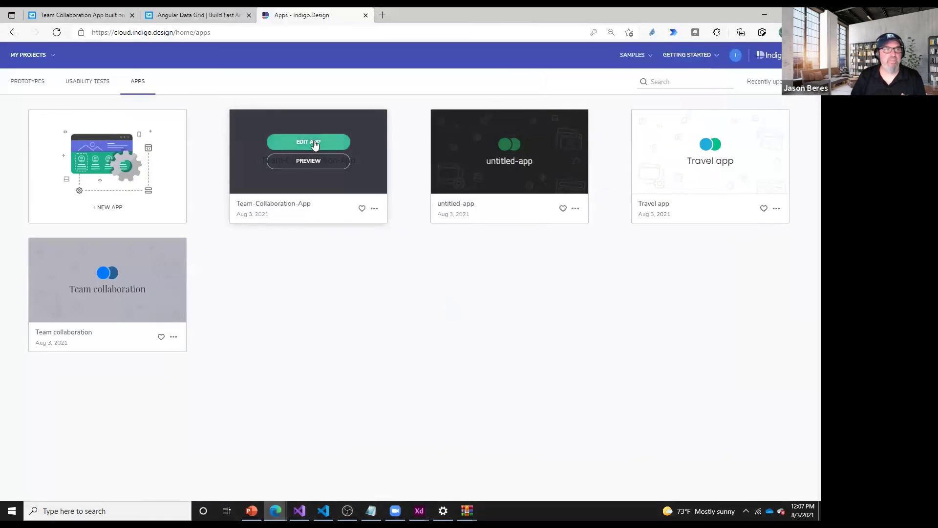
left_click(315, 145)
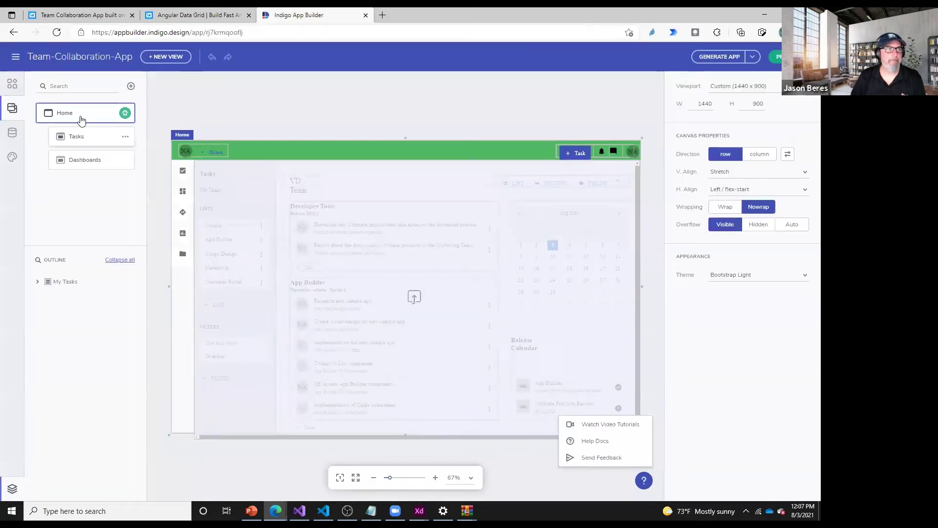
left_click(73, 139)
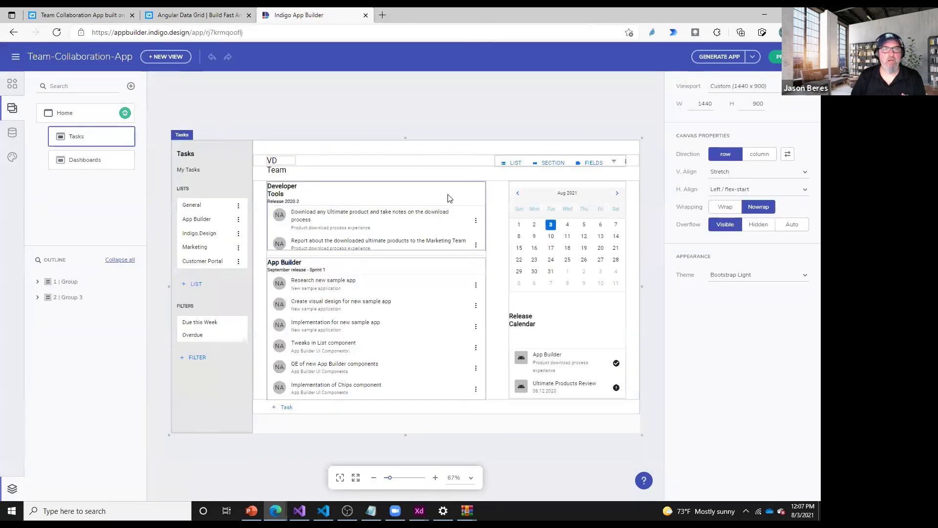
Step: Inspect the layout properties and position options of the Developer Tools column layout, and select its parent row layout Group 2
left_click(446, 194)
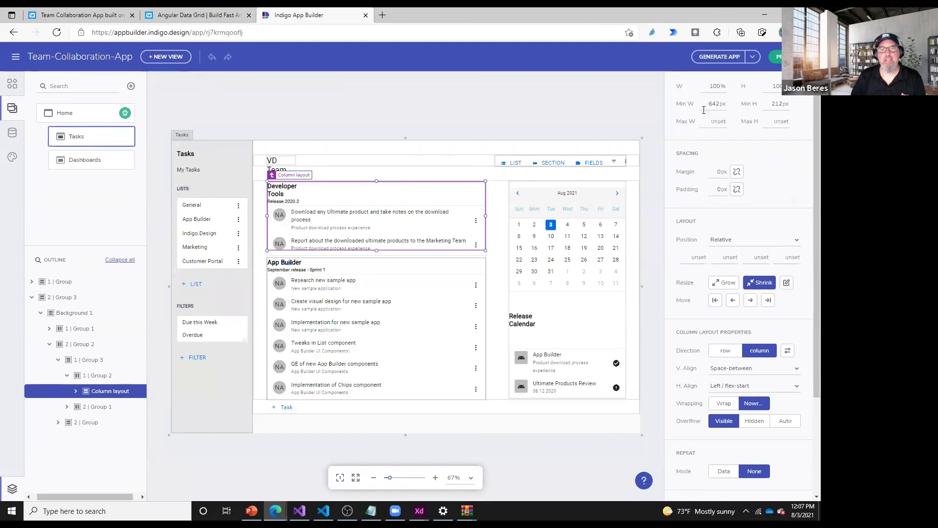
left_click(756, 241)
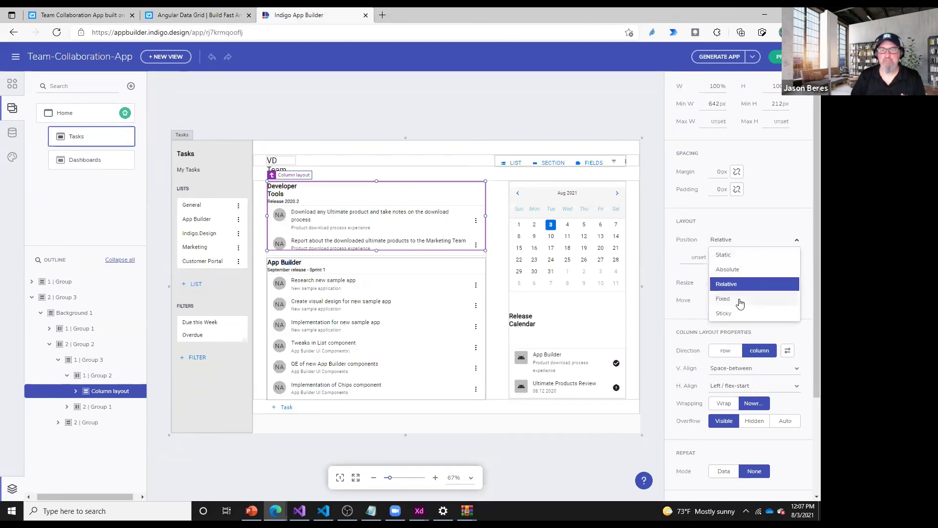
left_click(759, 280)
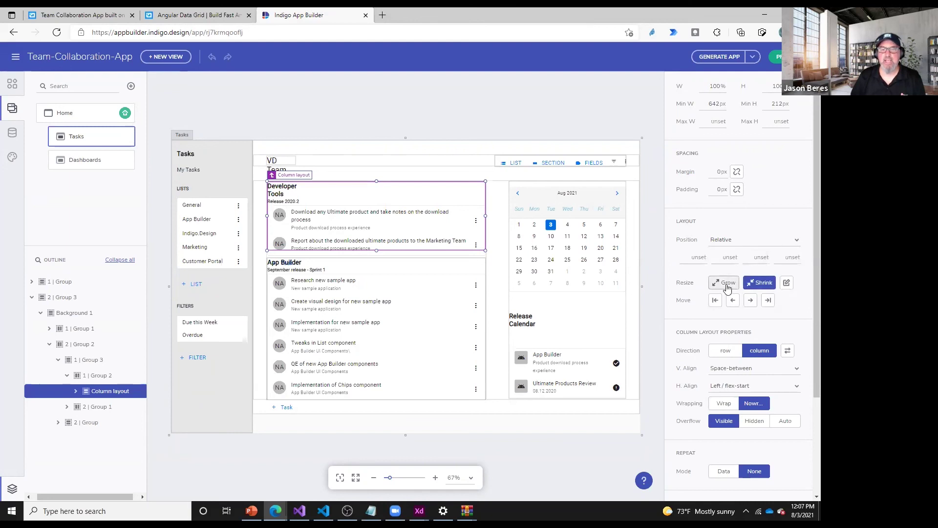
left_click(638, 181)
left_click(637, 197)
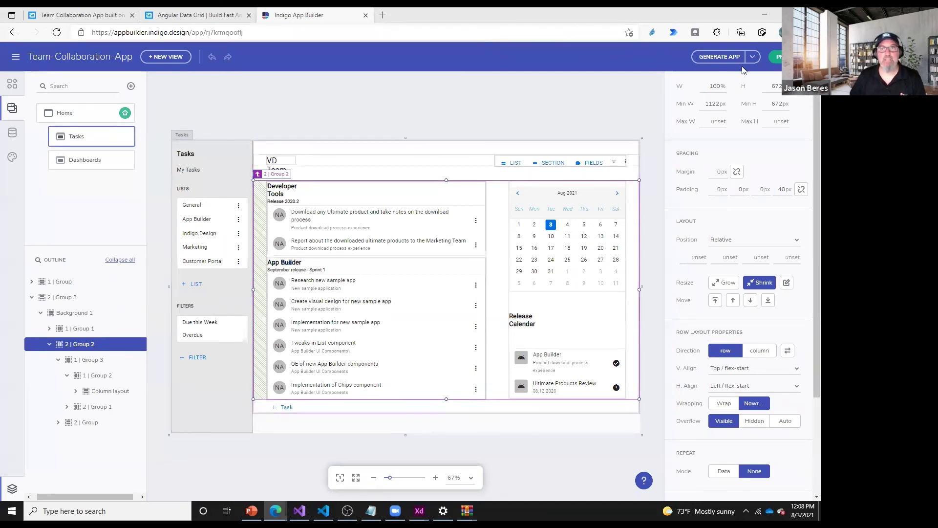
Step: Go to the Indigo.Design App Builder product page on the Infragistics site and look over its Learning Resources videos
left_click(220, 20)
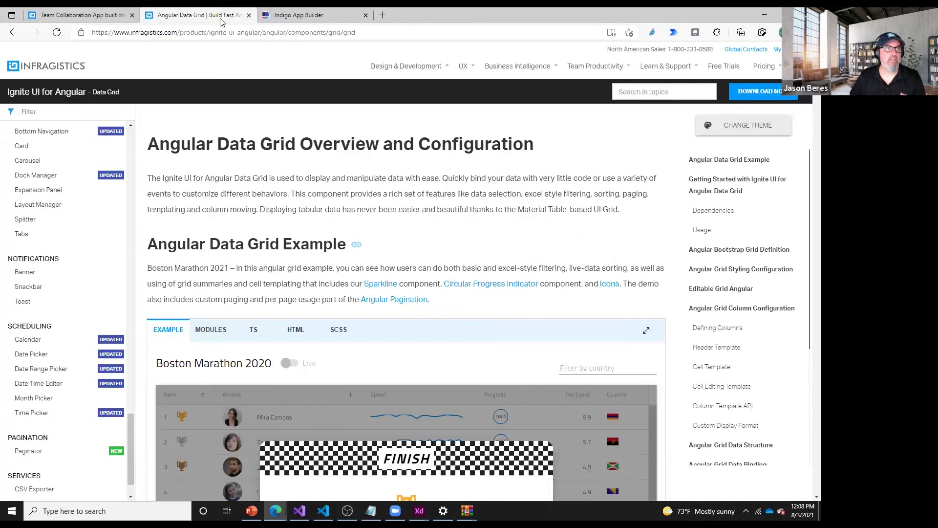
left_click(93, 20)
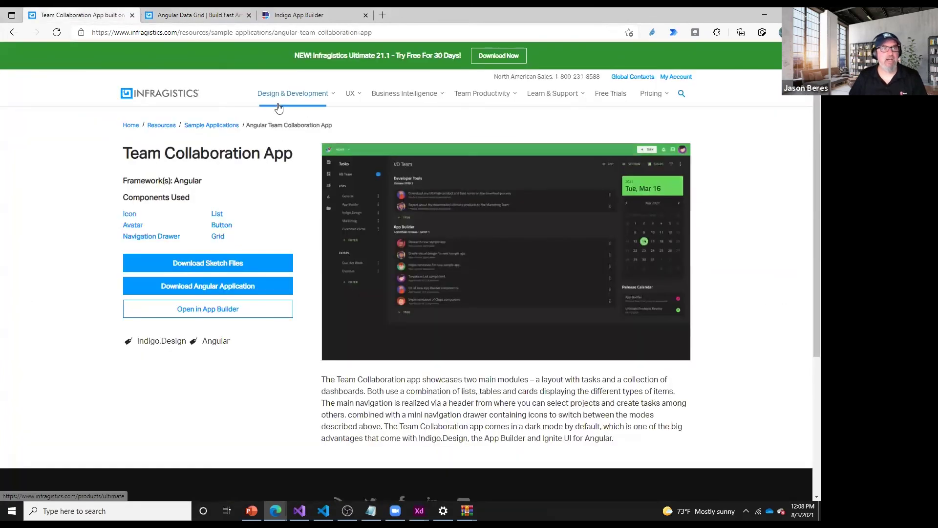
mouse_move(303, 102)
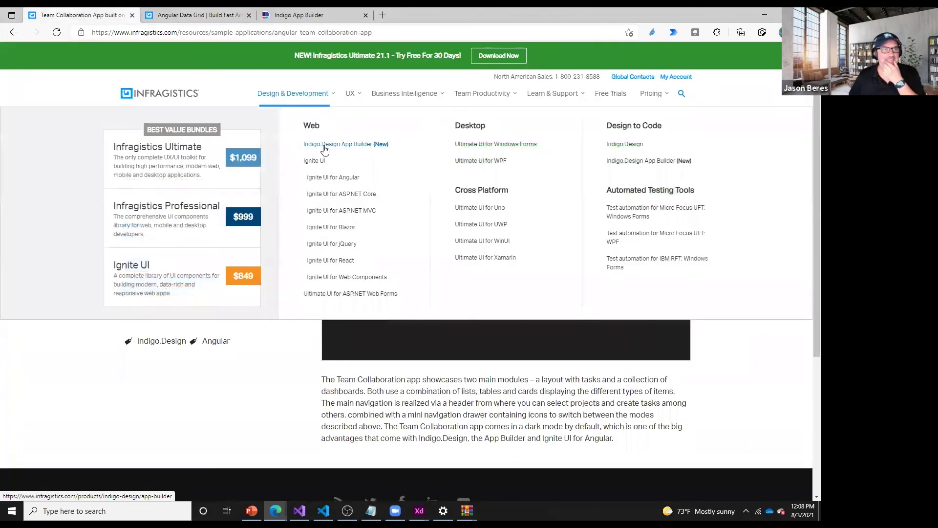
left_click(318, 144)
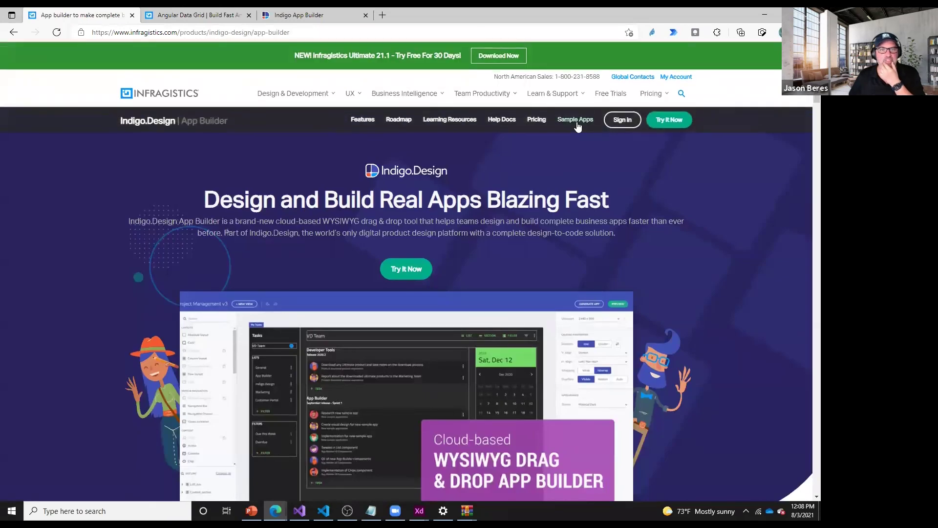
left_click(466, 121)
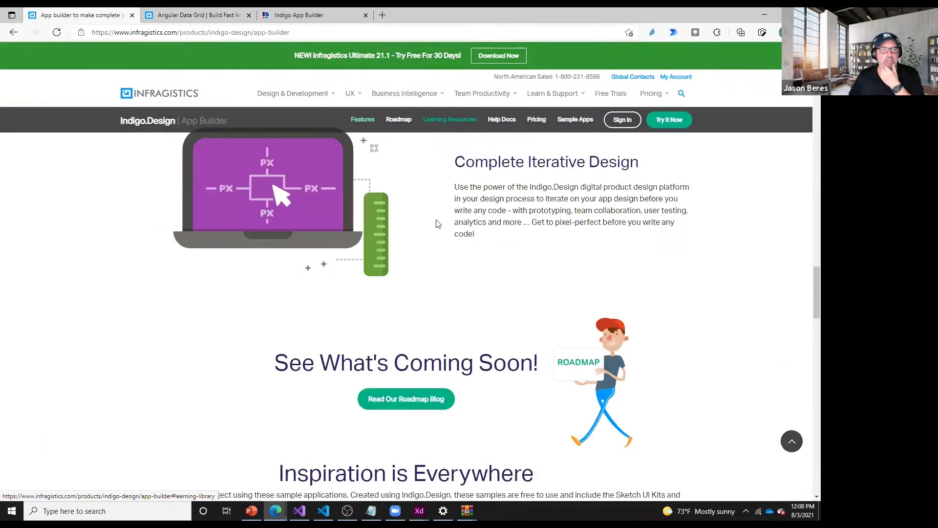
scroll(79, 309, "down", 1)
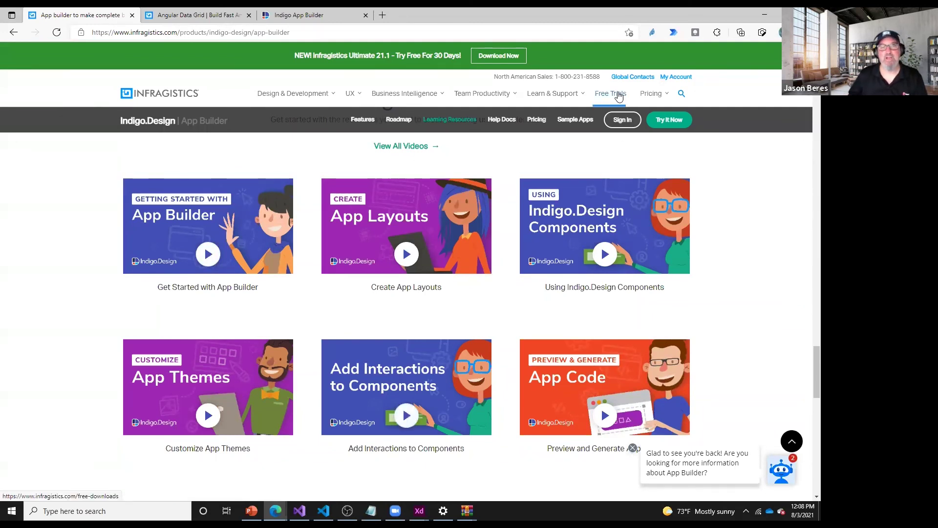
Step: Open the Reference Applications page of the Infragistics site and filter the sample applications to Angular
mouse_move(567, 97)
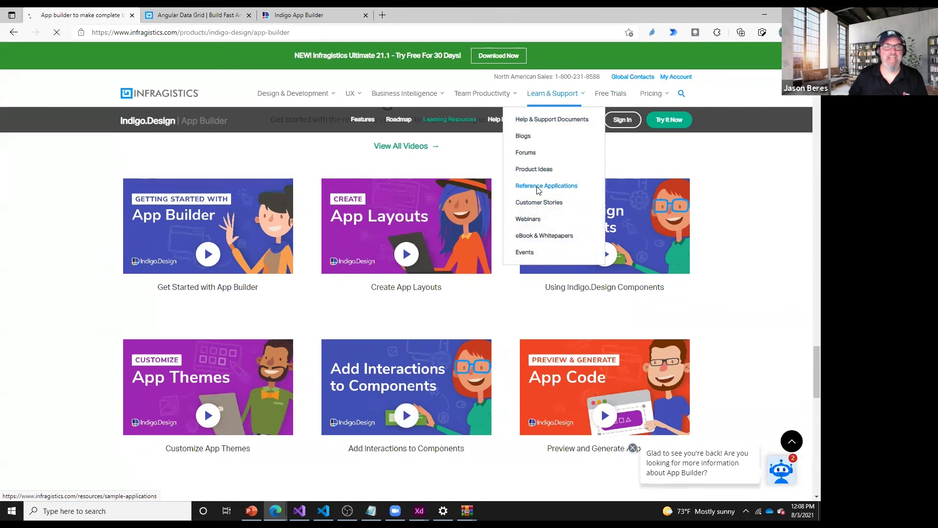
left_click(536, 187)
left_click(95, 265)
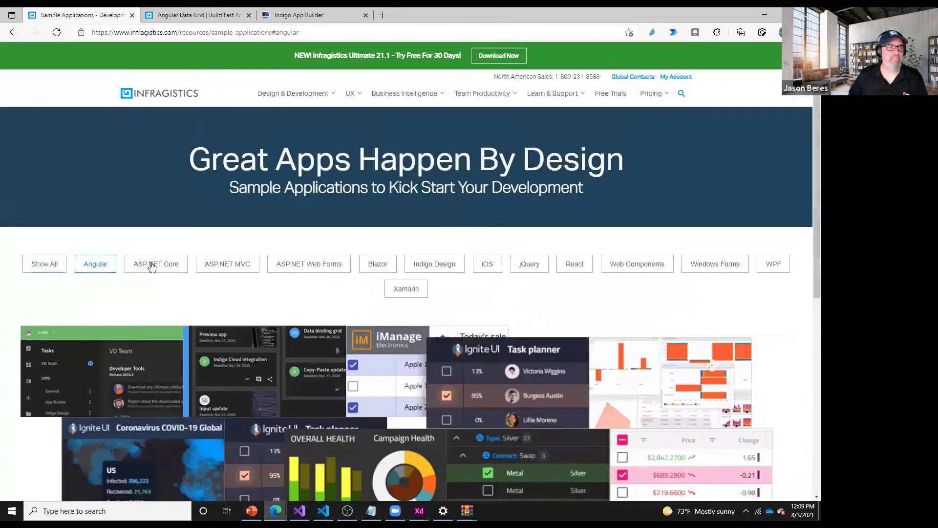
Step: Browse the sample applications by platform from ASP.NET Core through Blazor and iOS to jQuery, and return to the Angular samples
left_click(151, 263)
left_click(224, 262)
left_click(291, 265)
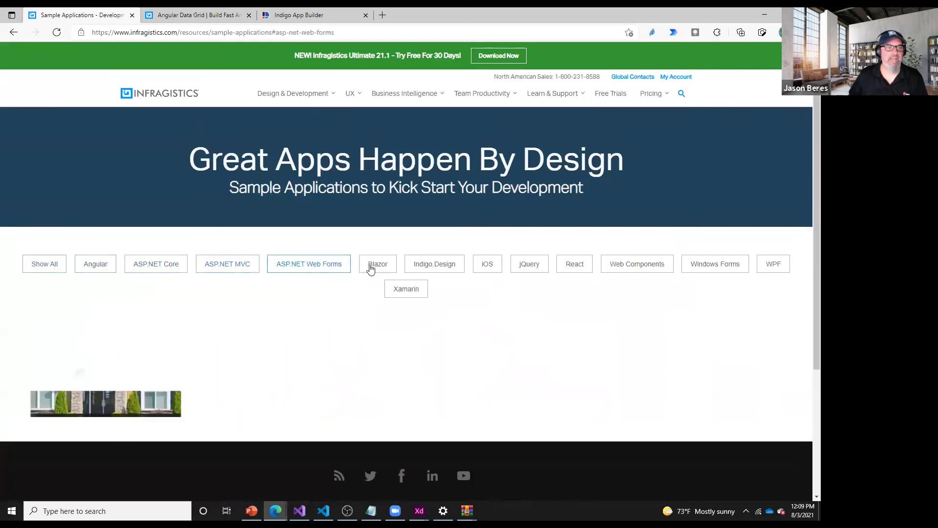
left_click(377, 265)
left_click(441, 264)
left_click(487, 263)
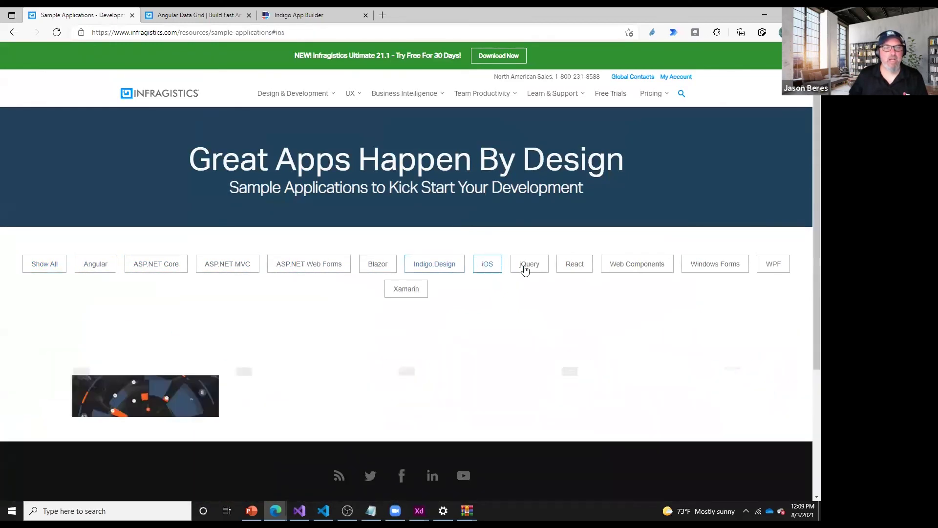
left_click(529, 264)
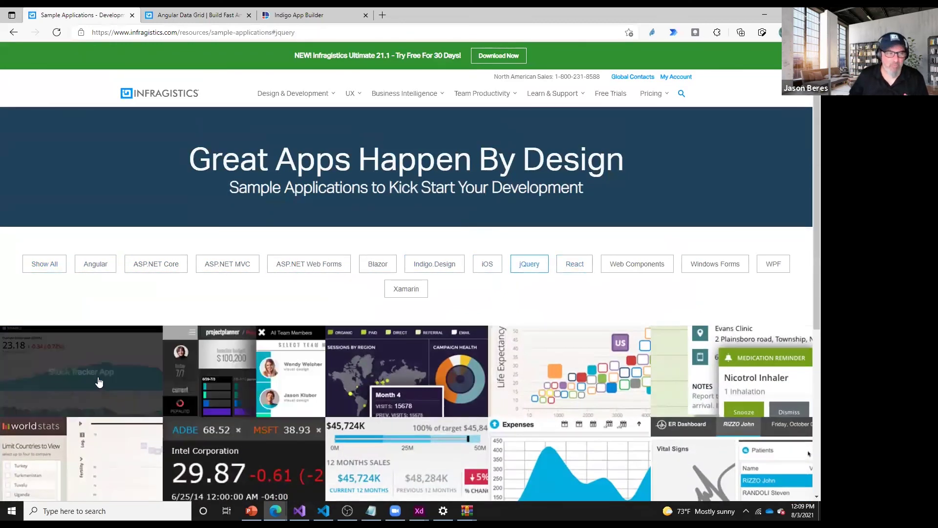
scroll(99, 382, "down", 1)
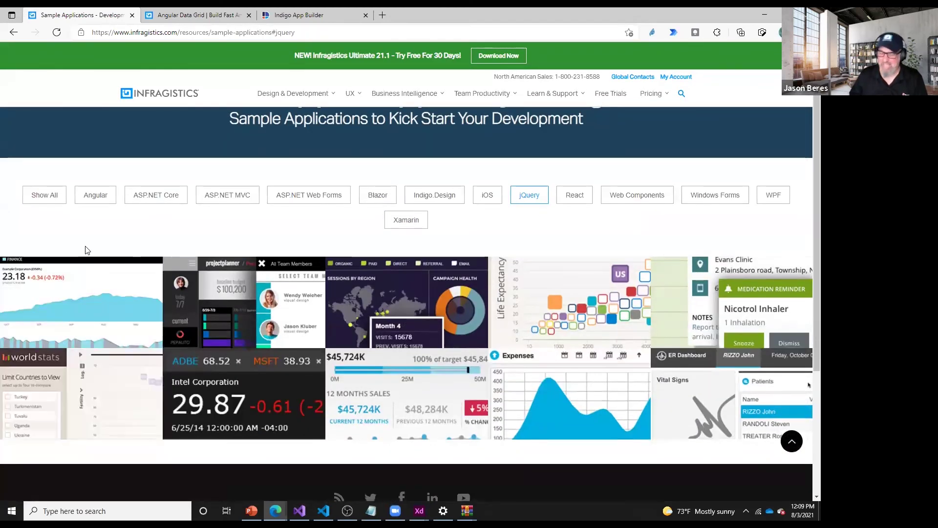
left_click(88, 198)
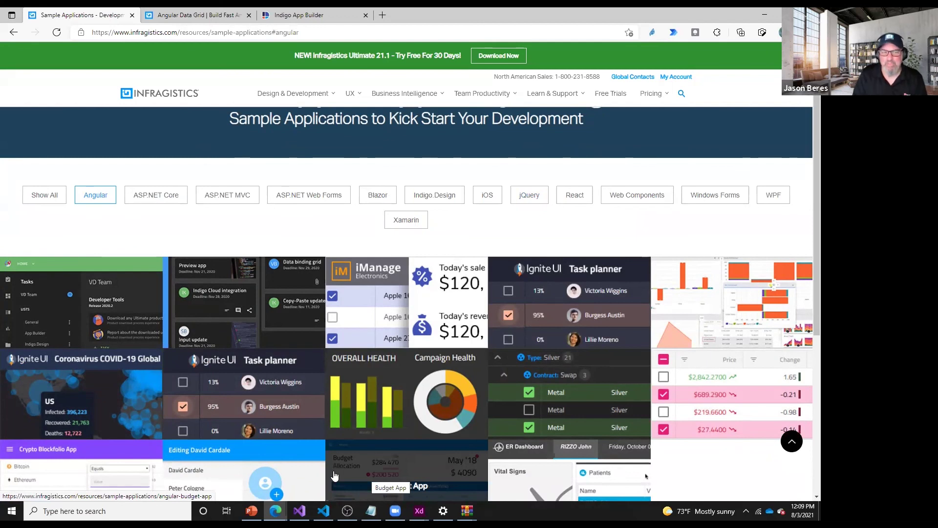
Step: Switch back to Indigo App Builder and start a new app, showing the available sample apps
left_click(297, 15)
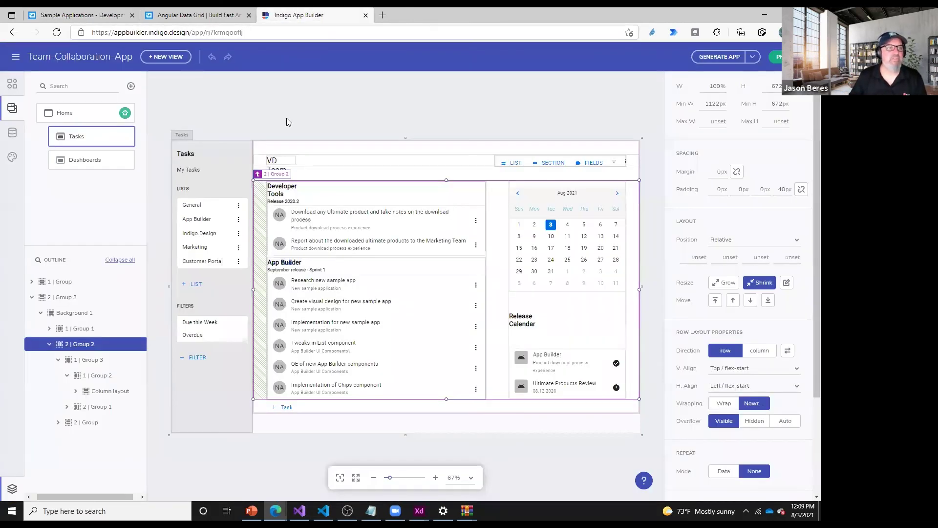
left_click(19, 58)
left_click(78, 84)
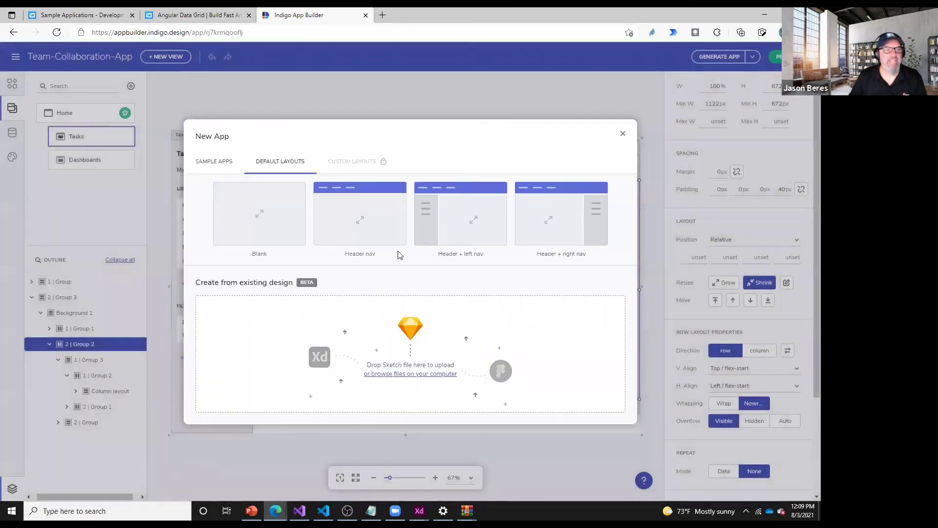
left_click(215, 162)
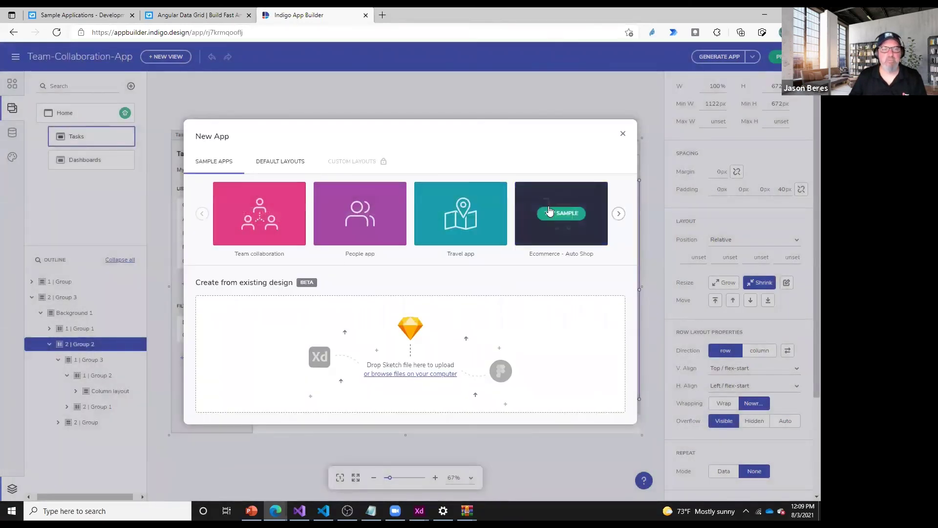